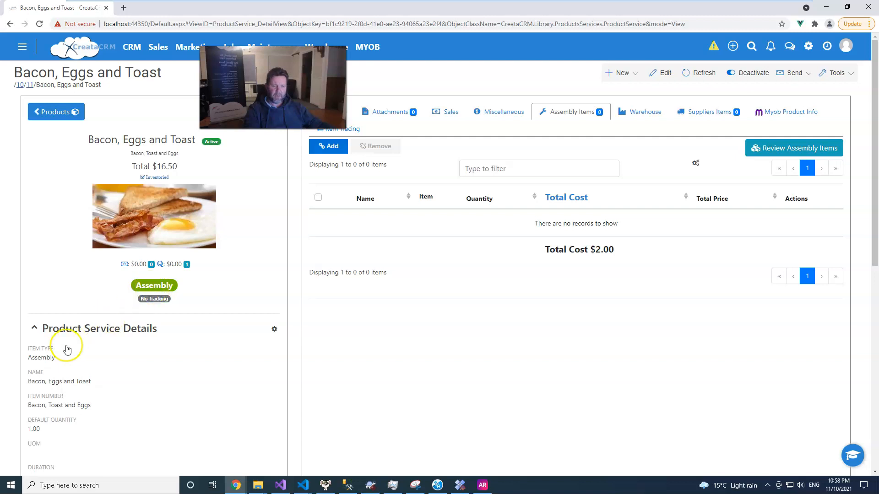
Step: Set the product's item type to Assembly and save it
click(59, 358)
click(58, 361)
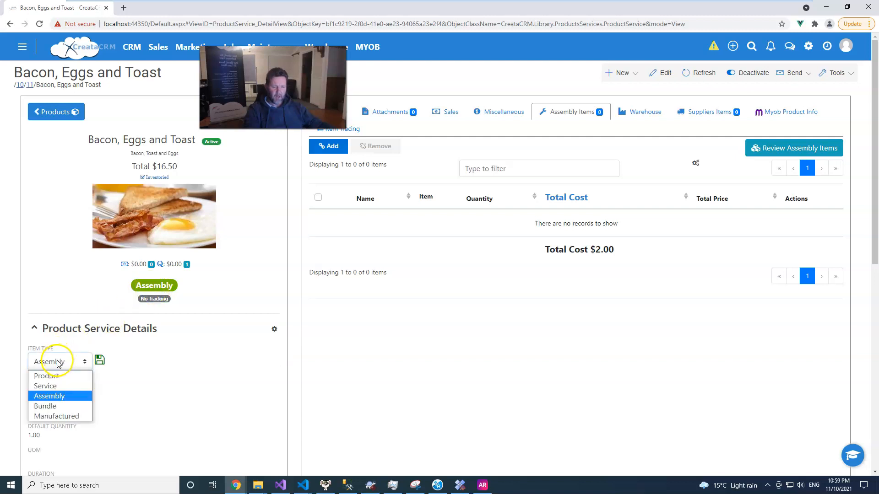
click(52, 397)
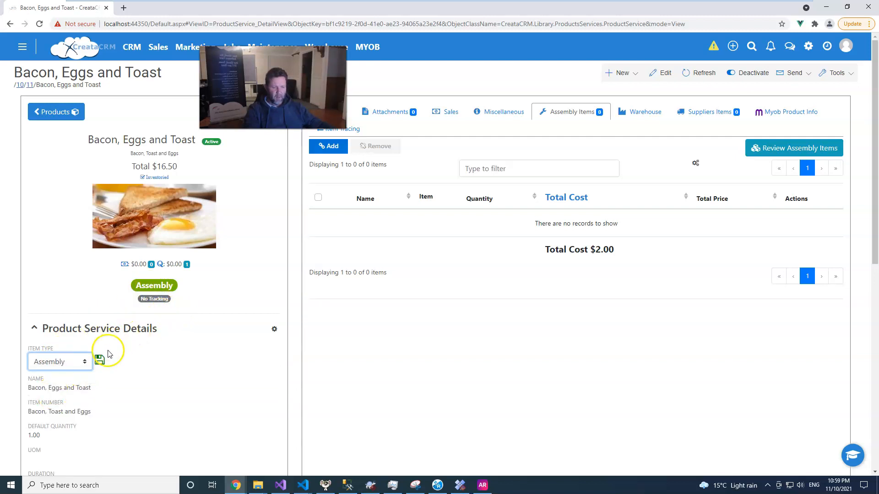
click(100, 359)
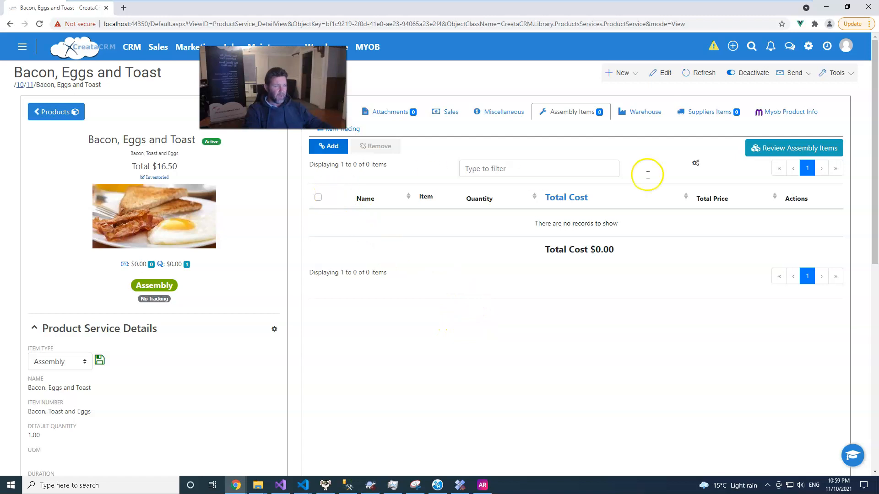
Step: Find the Eggs product and link it as an assembly item of Bacon, Eggs and Toast
click(334, 148)
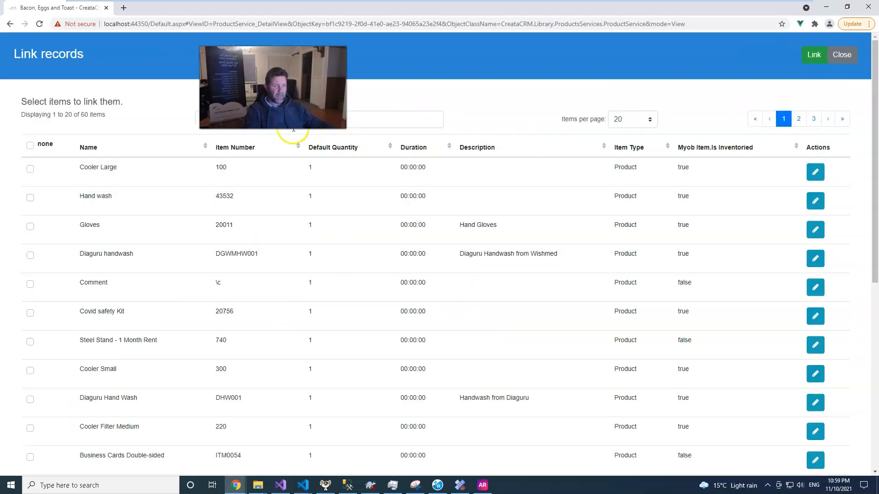
click(280, 128)
text(egg)
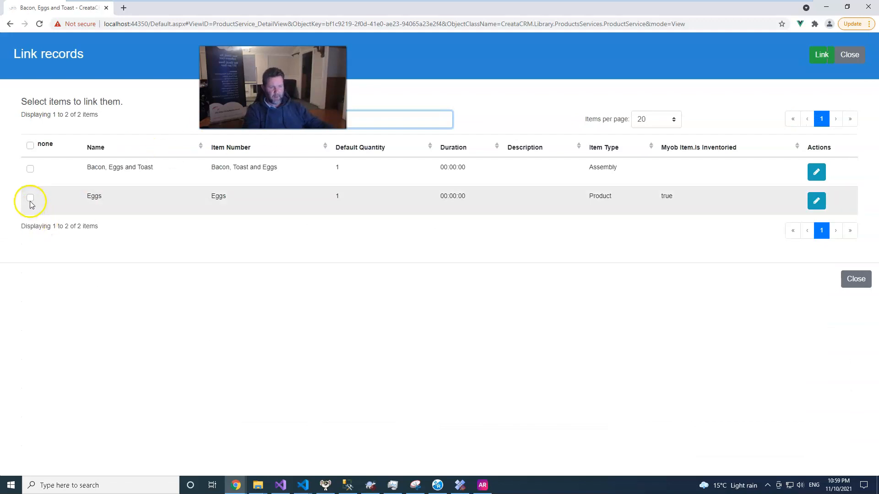
click(30, 199)
click(821, 57)
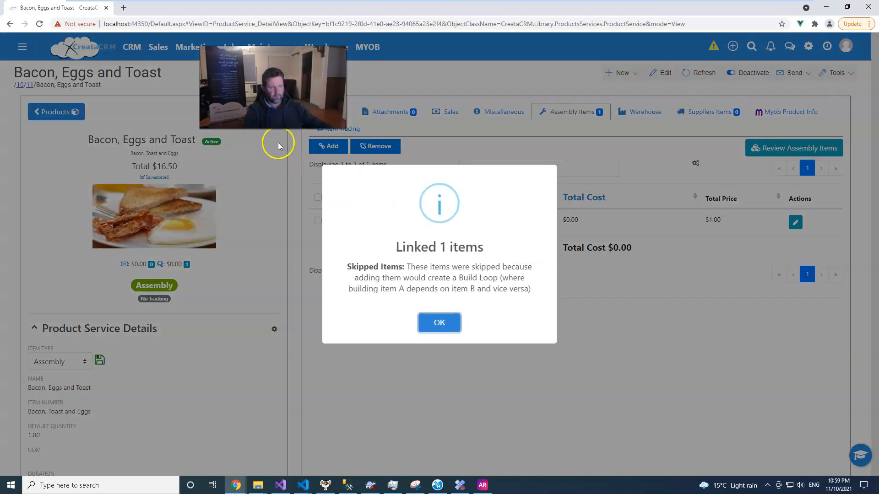
click(438, 323)
Step: Link the Bacon and Toast products together as further assembly items
click(320, 146)
click(254, 121)
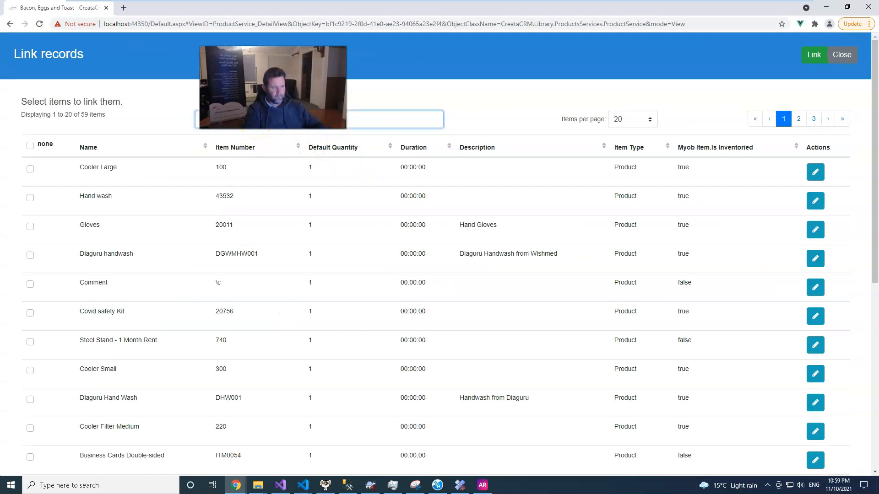
click(30, 198)
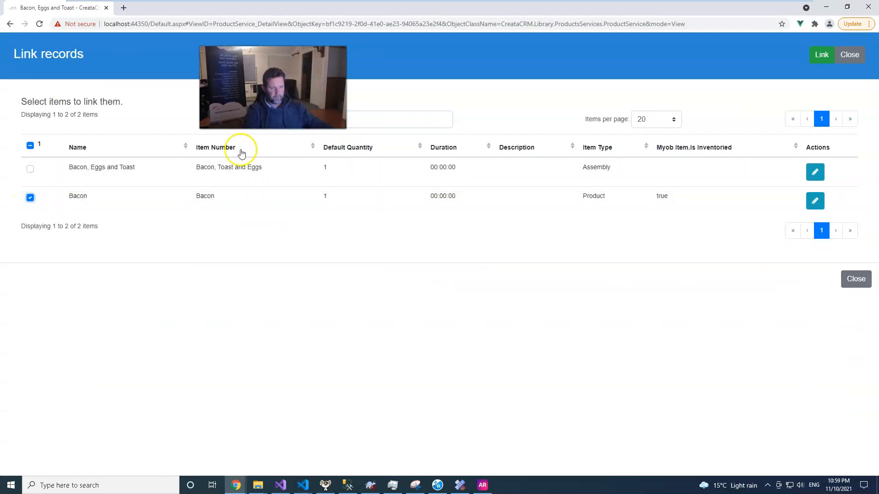
drag(250, 121, 154, 110)
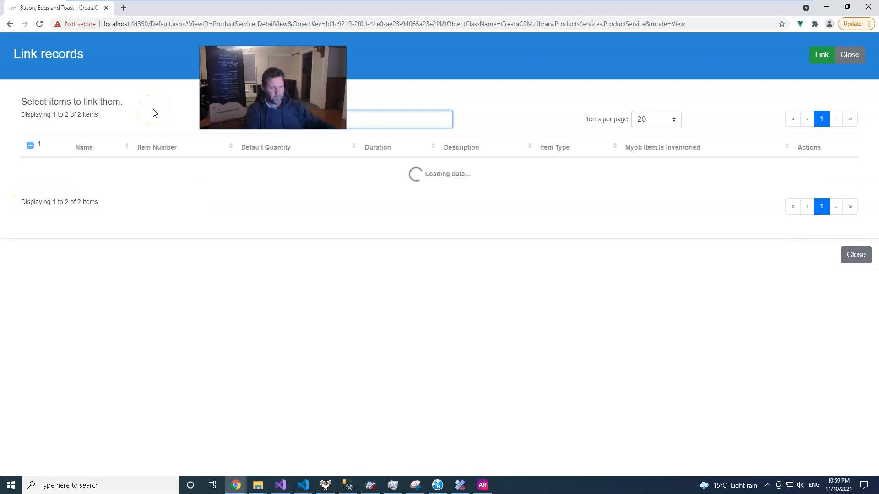
click(30, 198)
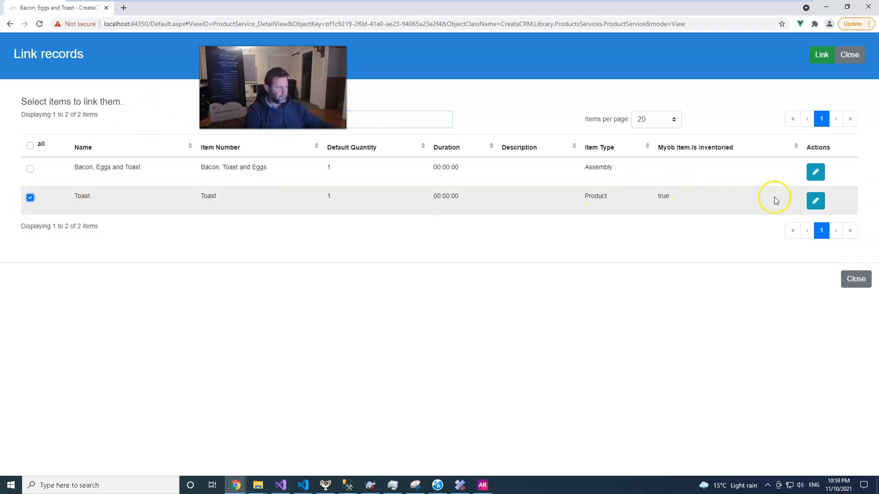
click(820, 55)
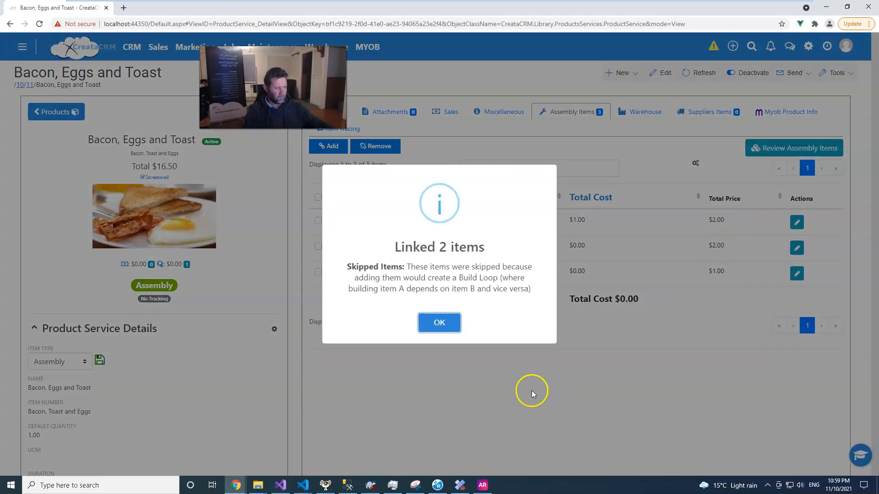
click(441, 321)
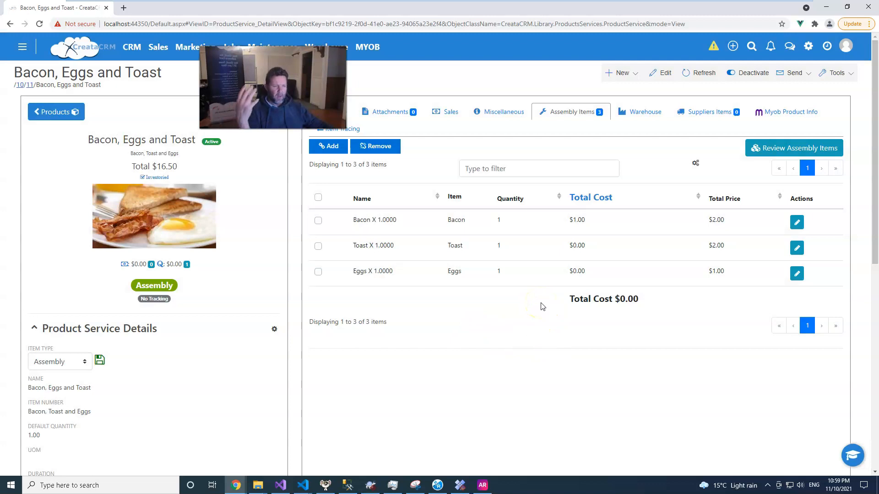
Step: Set the Bacon assembly item's quantity to 2 and save the row
click(753, 211)
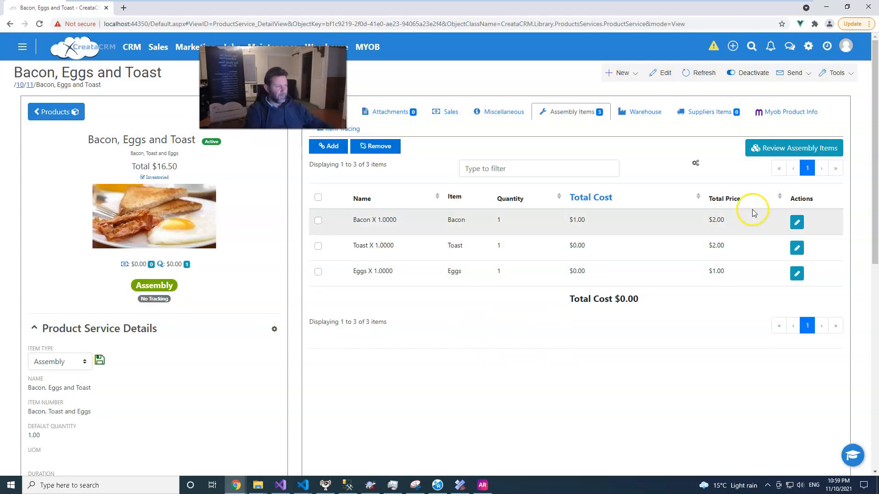
click(796, 223)
drag(497, 224, 432, 229)
text(2)
click(801, 222)
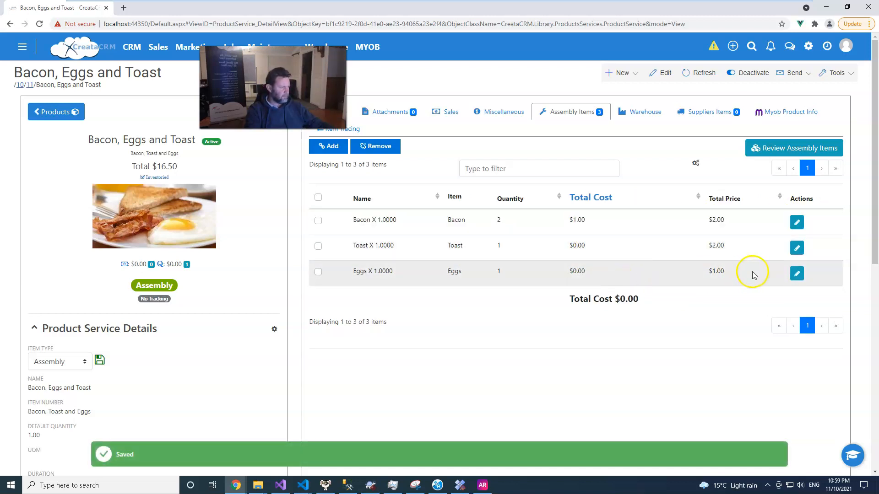
Step: Set the Toast assembly item's quantity to 2 and save the row
click(796, 273)
click(799, 249)
drag(507, 251, 440, 247)
text(2)
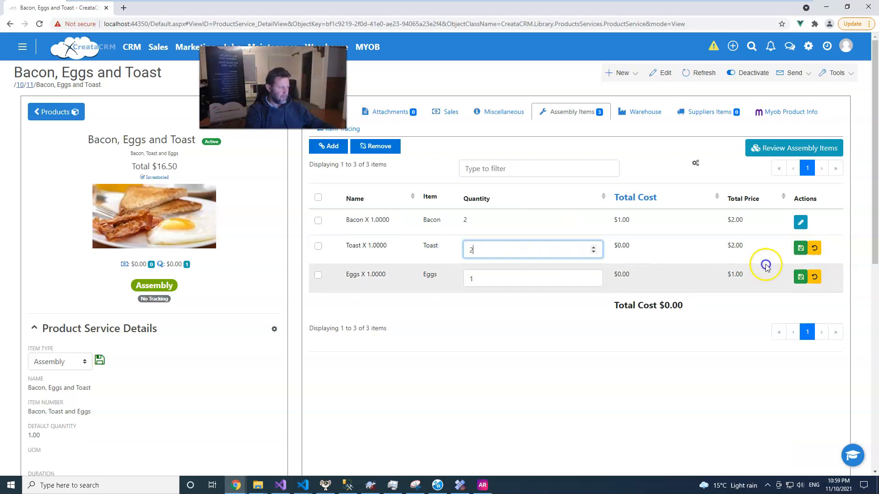
click(800, 248)
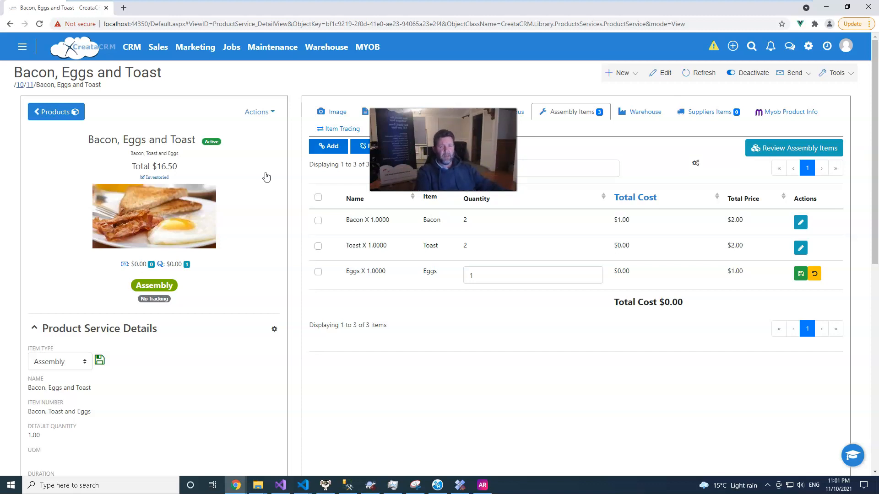
Step: Create a new sale using the Order -> Invoice process with Apple Inc. as the customer
click(157, 47)
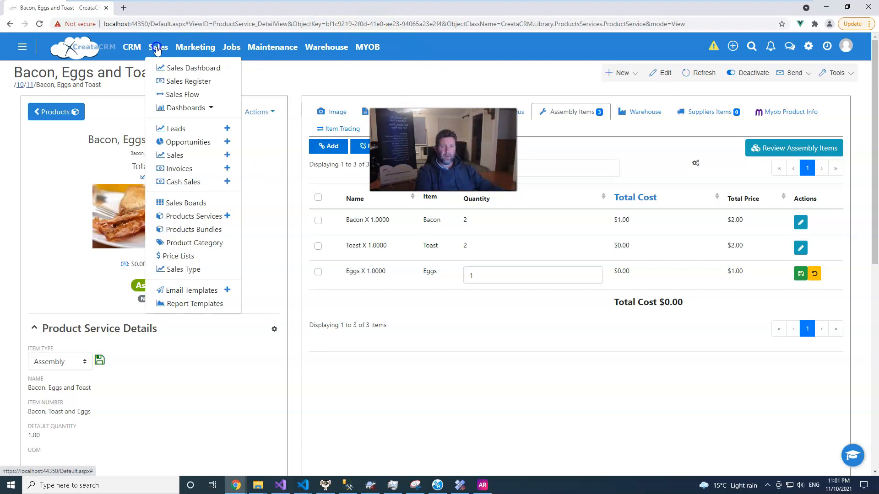
click(227, 157)
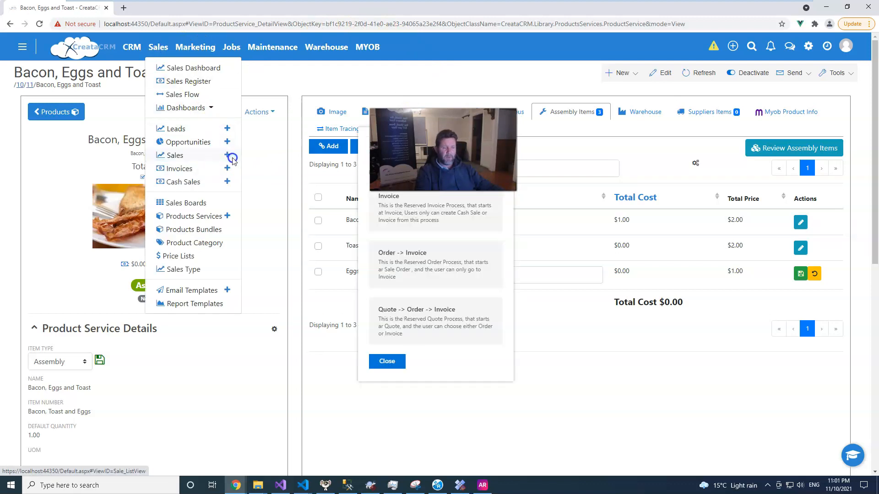
click(409, 259)
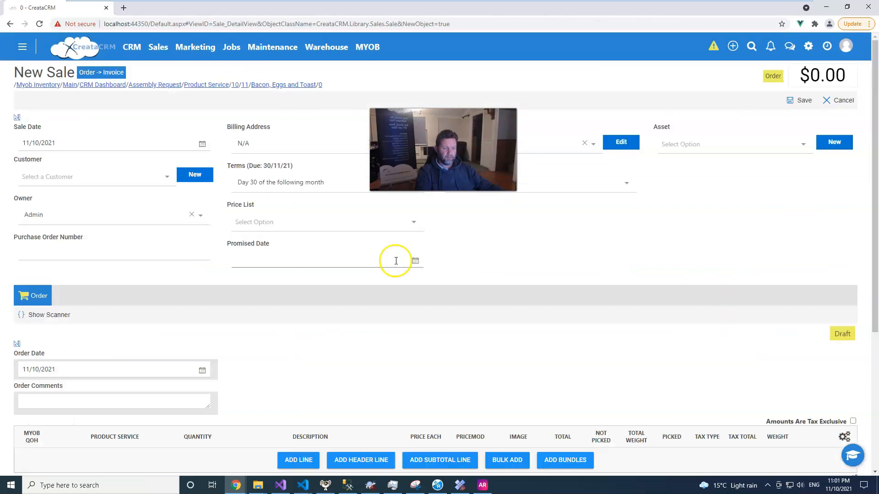
click(61, 176)
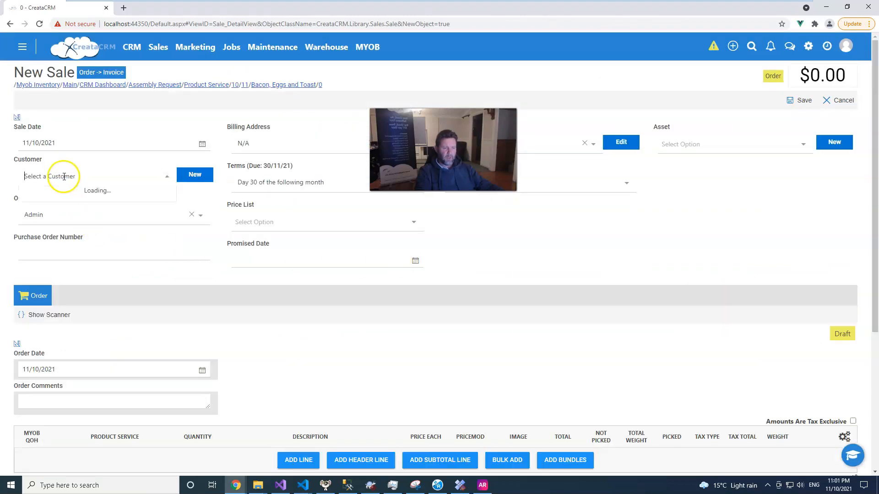
click(98, 269)
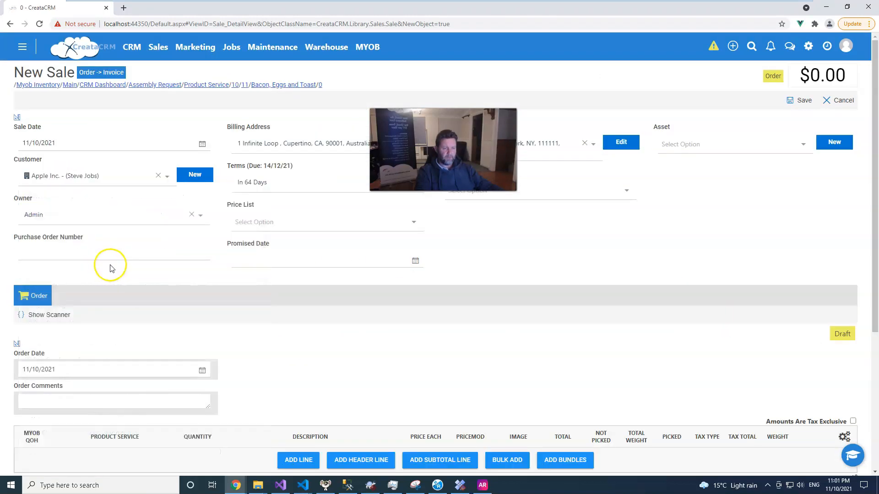
Step: Add an order line for the Bacon, Eggs and Toast assembly and save the sale
scroll(137, 344, down, 1)
scroll(139, 341, down, 3)
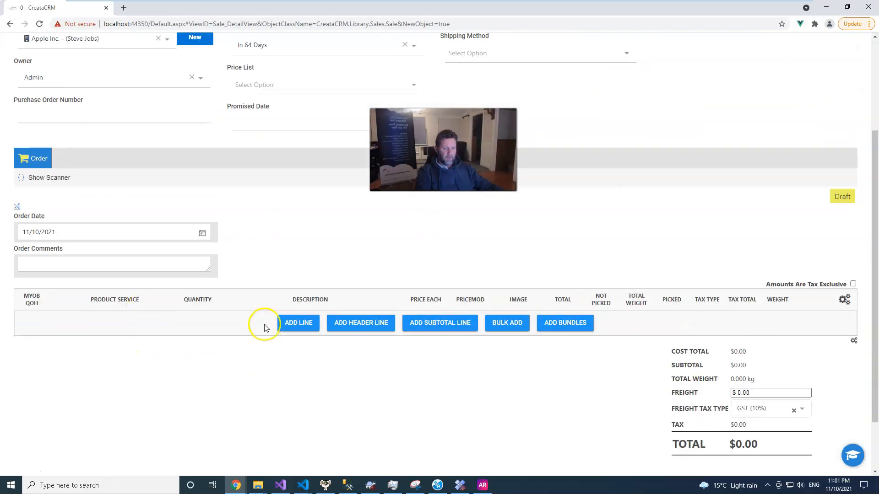
click(295, 321)
click(81, 324)
text(boa)
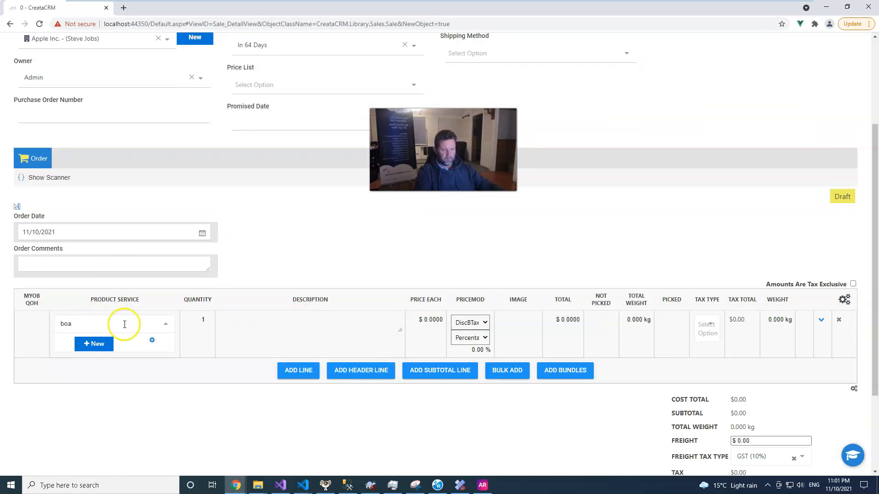
text(a)
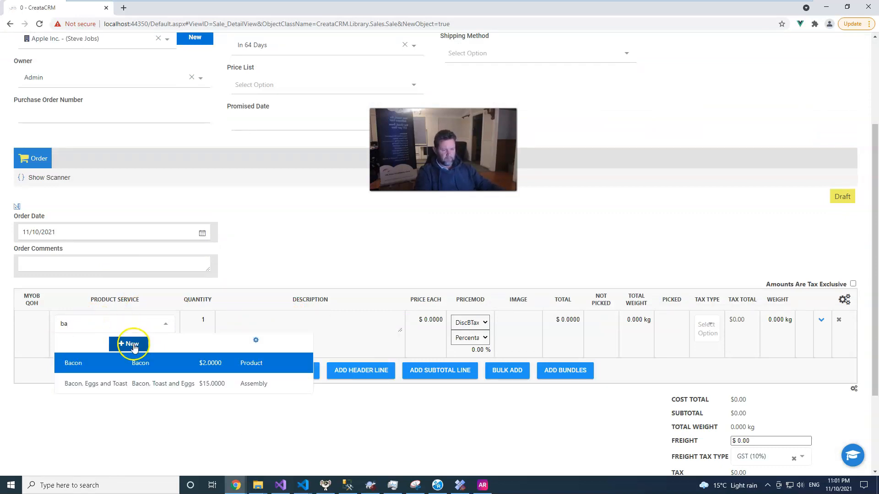
click(151, 384)
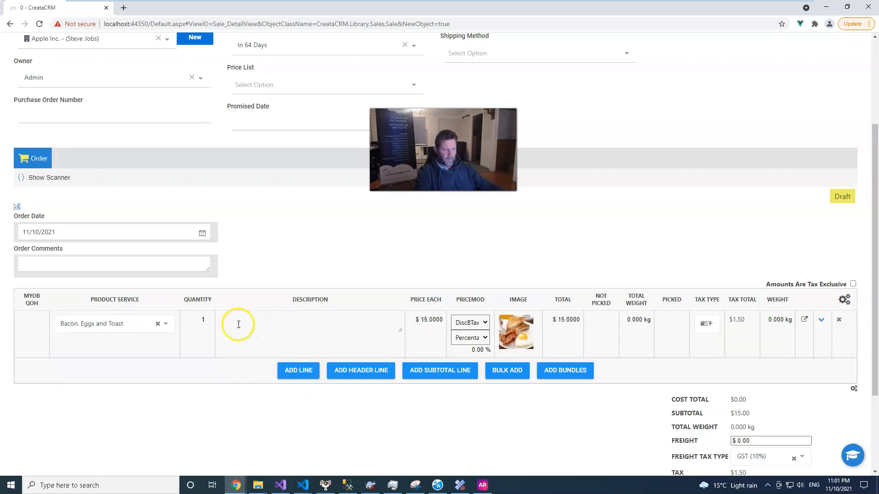
scroll(630, 157, up, 3)
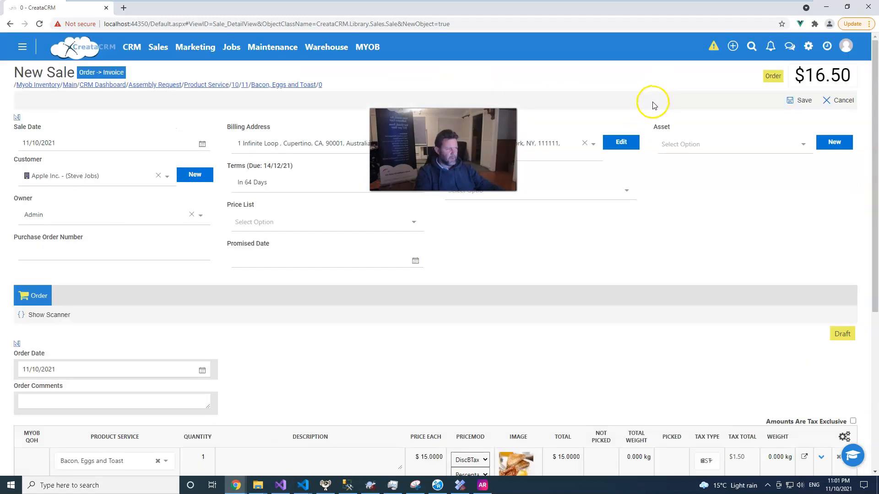
click(797, 100)
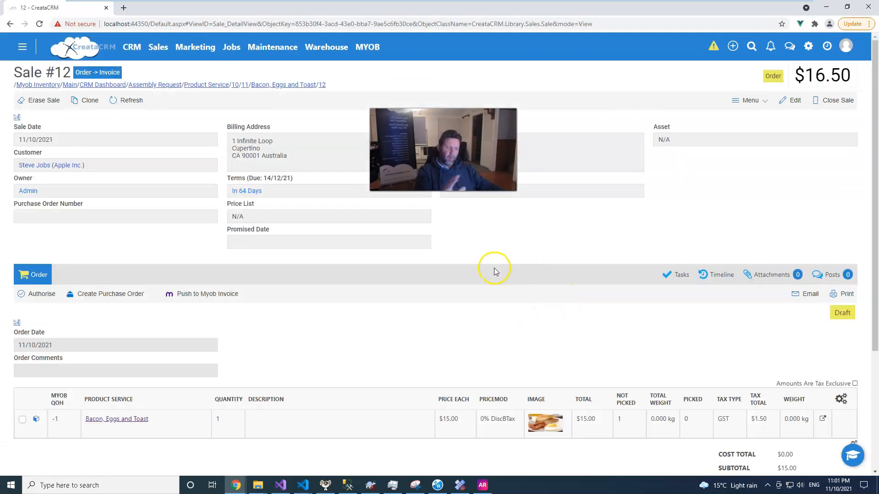
Step: Try to start an assembly order from the draft sale line, and authorise the order
click(37, 420)
click(428, 313)
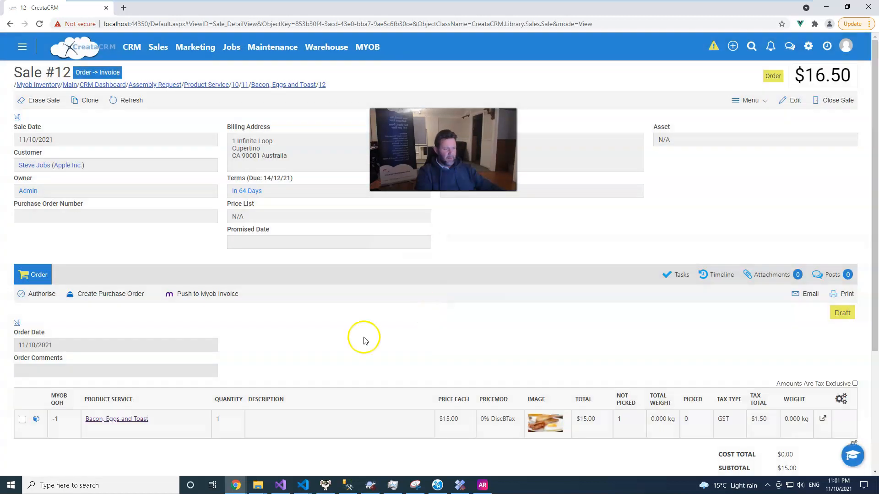
click(40, 294)
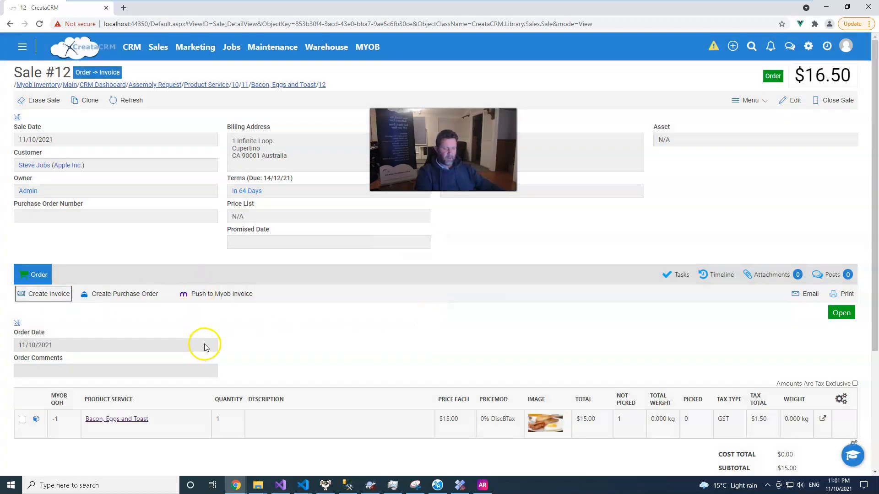
Step: Create an assembly order from the Bacon, Eggs and Toast line with the memo ASAP
click(37, 420)
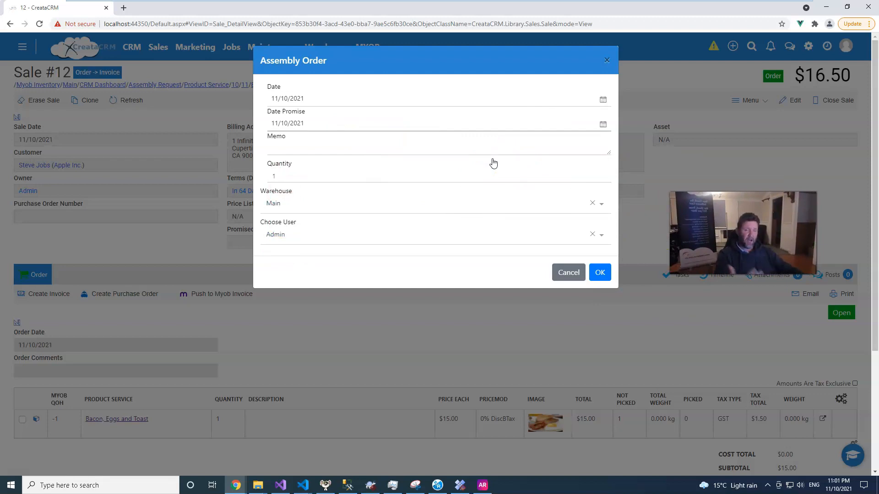
click(293, 147)
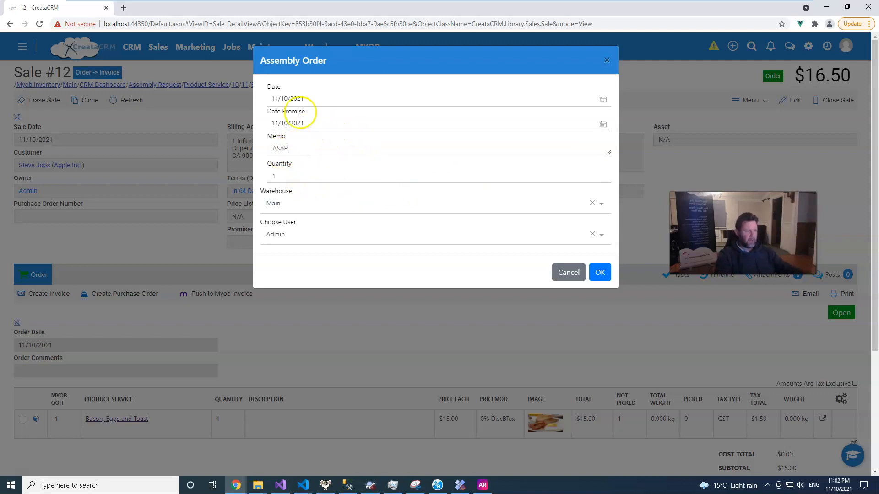
click(601, 273)
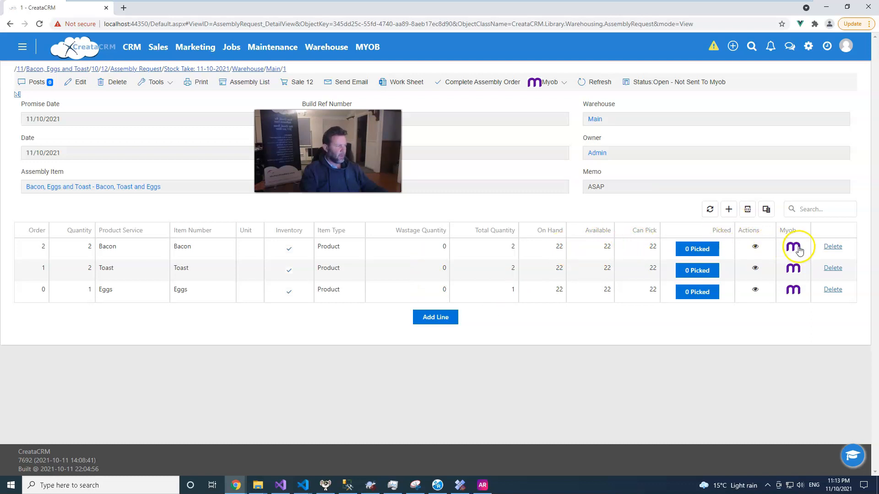
Step: Auto-pick the required stock for the Bacon line of the assembly order
mouse_move(798, 249)
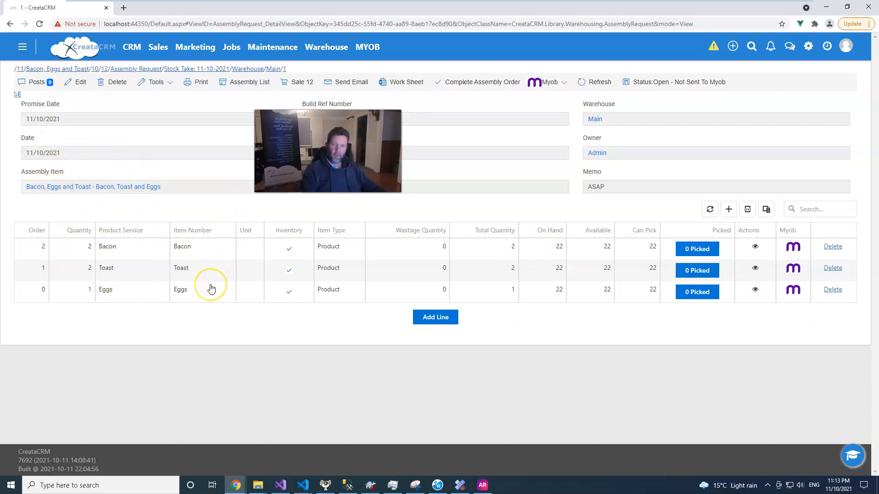
click(695, 249)
click(435, 185)
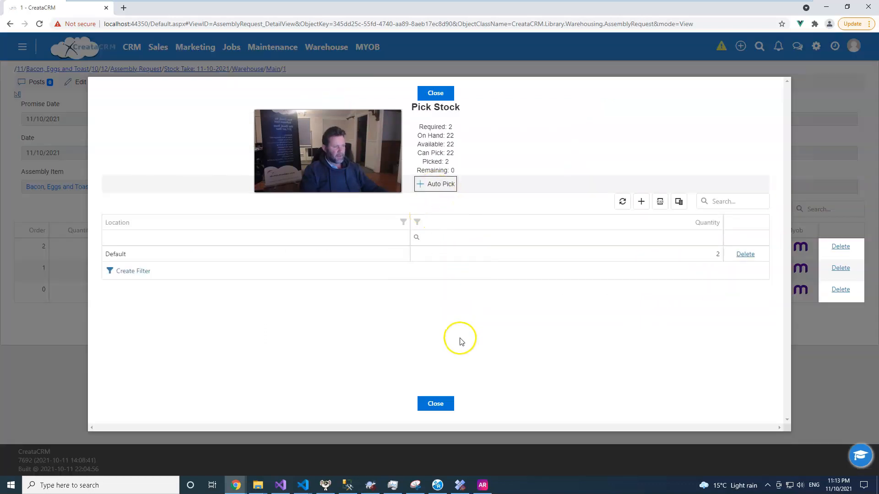
click(436, 403)
Step: Auto-pick the required stock for the Toast and Eggs lines of the assembly order
click(712, 269)
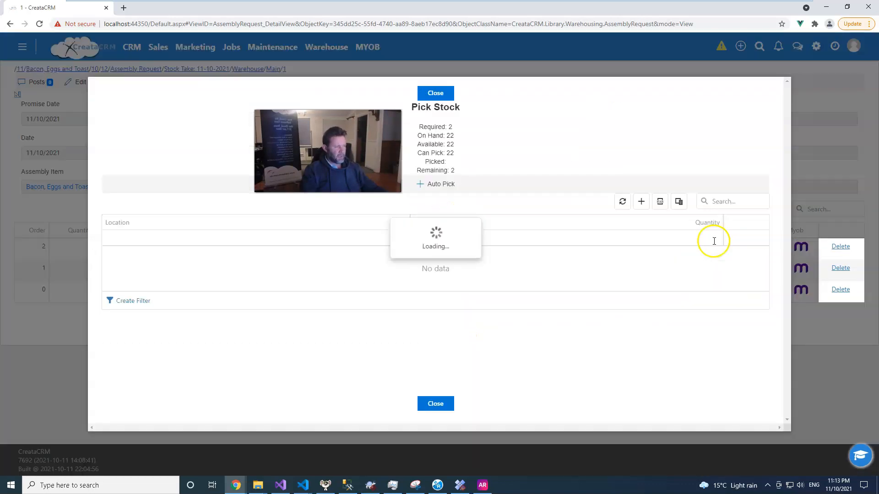
click(442, 184)
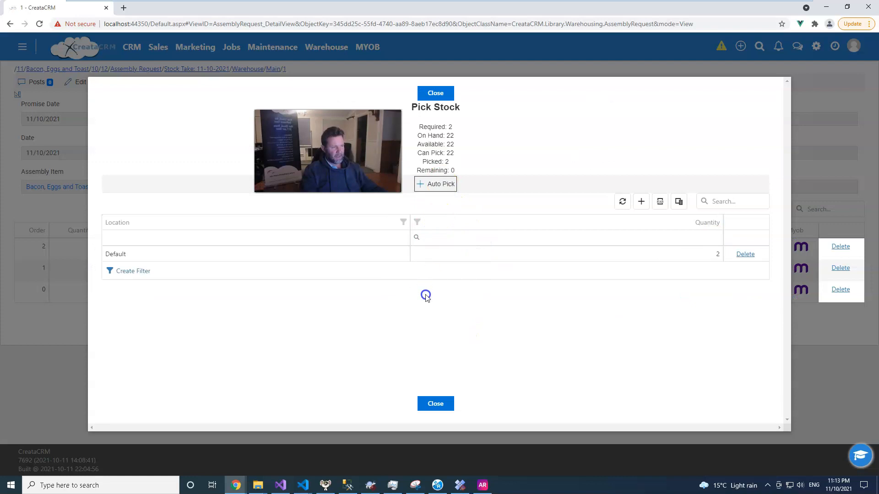
click(435, 403)
click(712, 290)
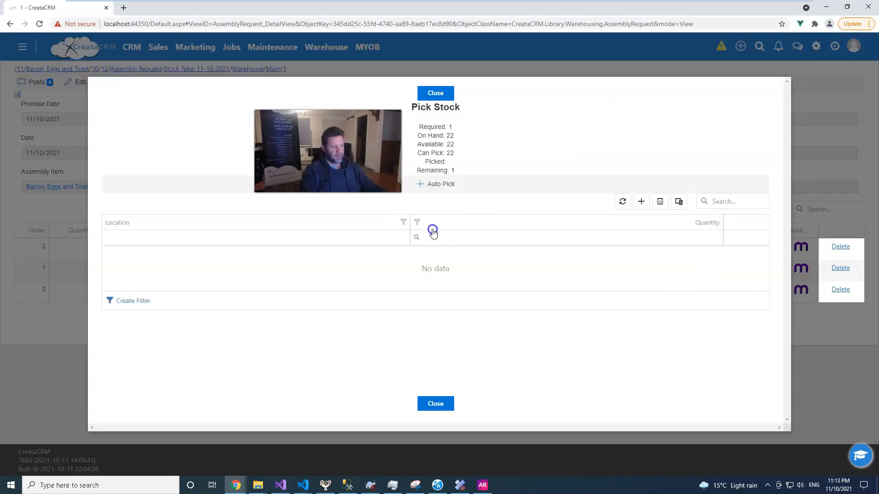
click(440, 183)
click(435, 405)
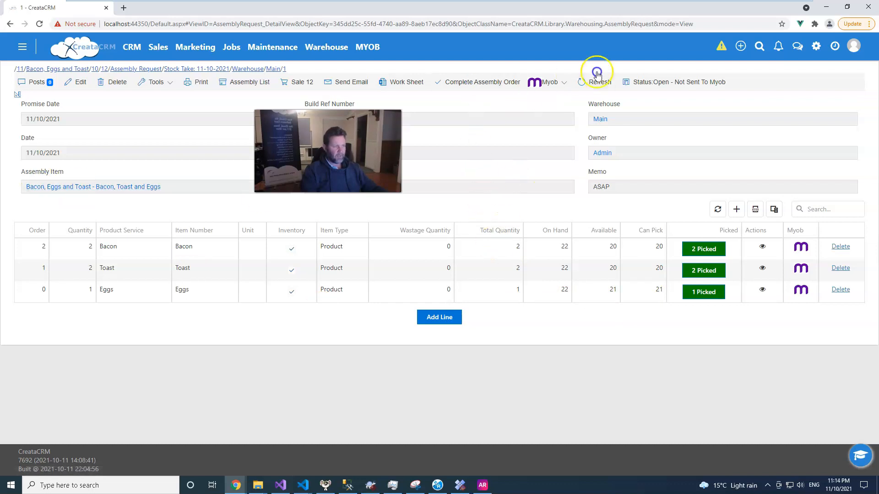
Step: Complete the assembly order and preview its Assembly Request report
click(485, 84)
click(449, 320)
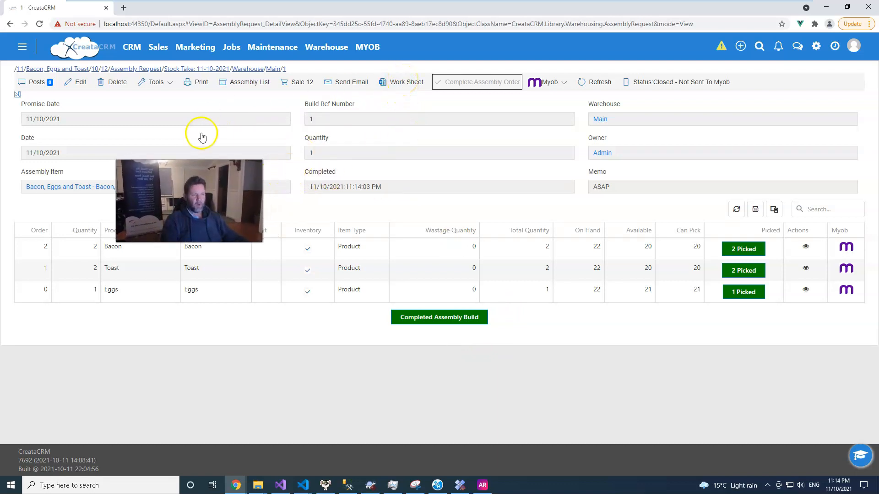
click(202, 85)
click(408, 248)
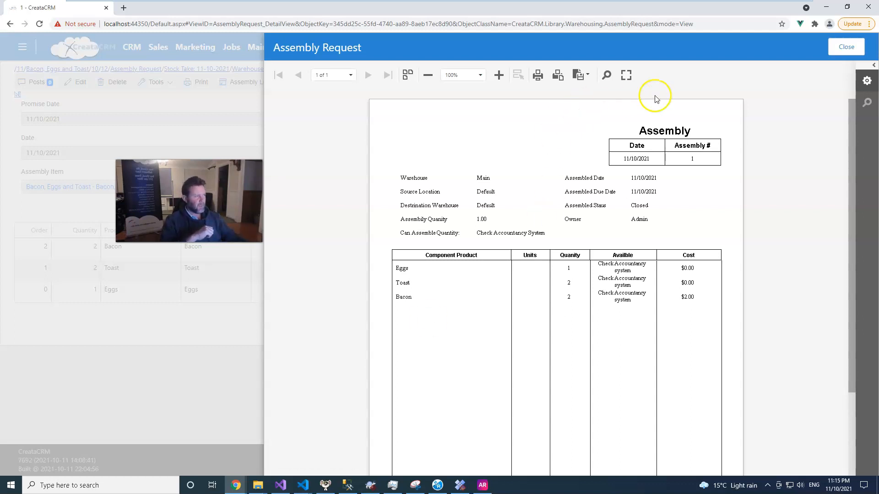
click(853, 51)
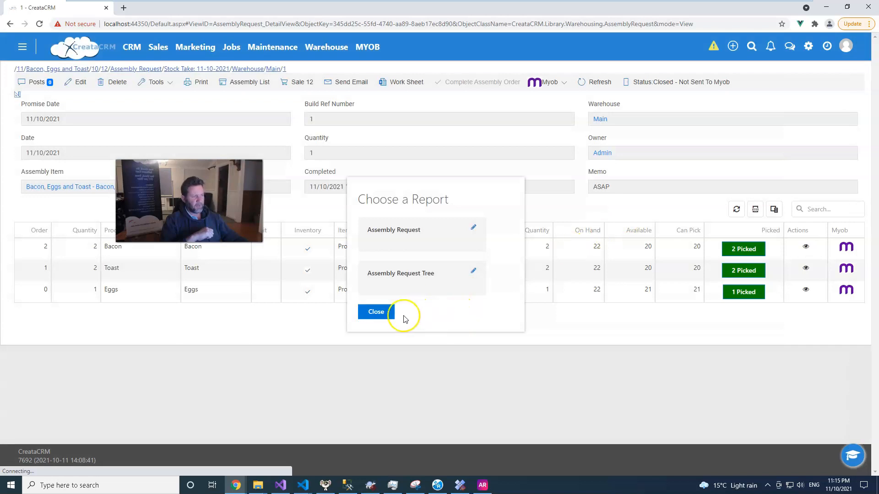
click(384, 311)
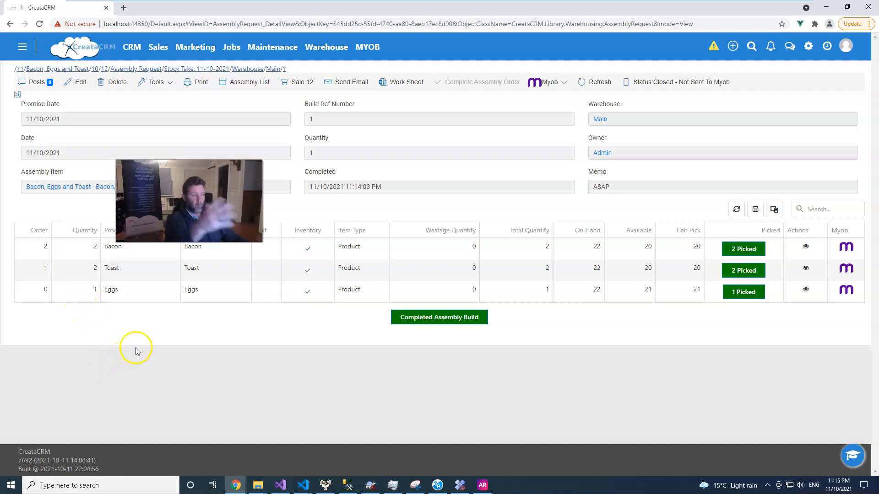
Step: Open the sale linked to the assembly order and create an invoice from its order
click(299, 82)
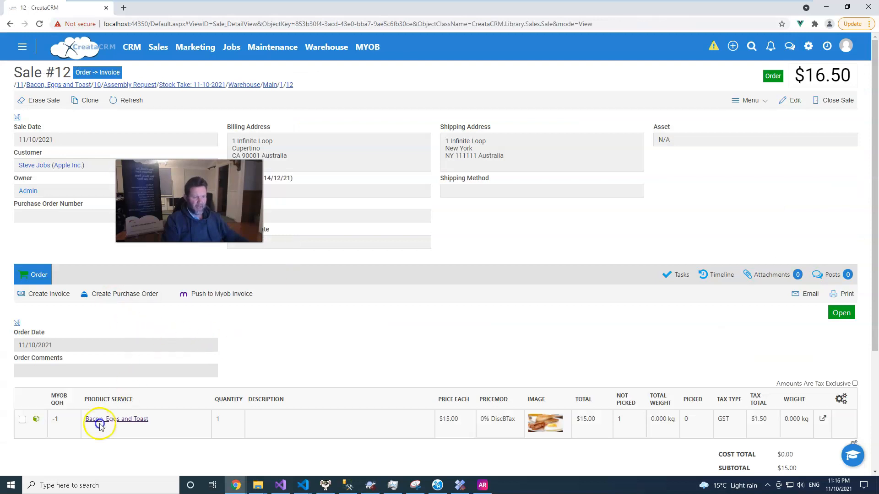
click(54, 295)
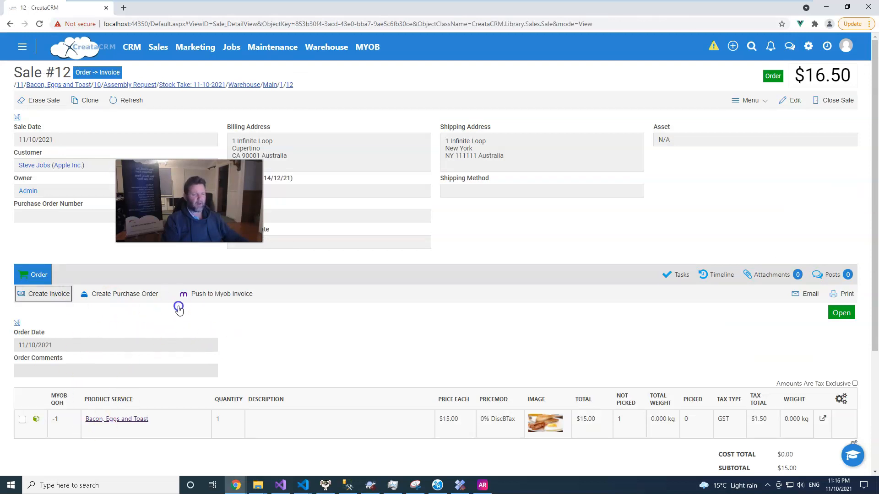
click(402, 308)
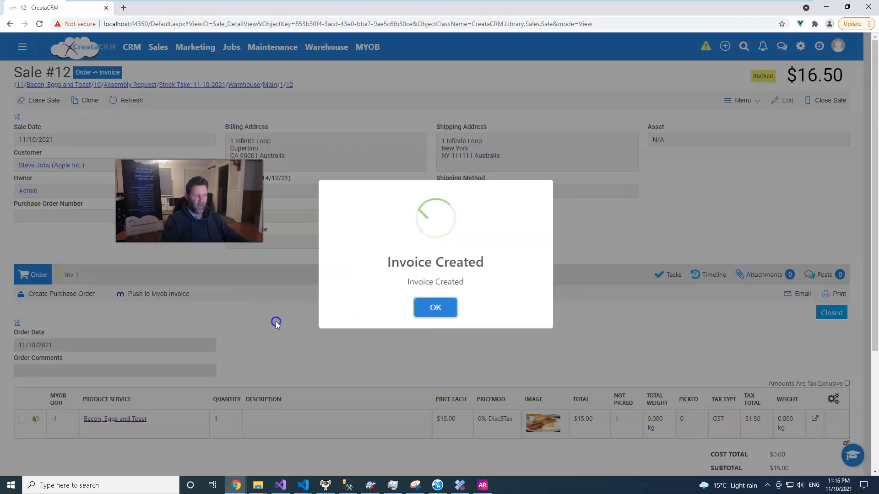
click(418, 308)
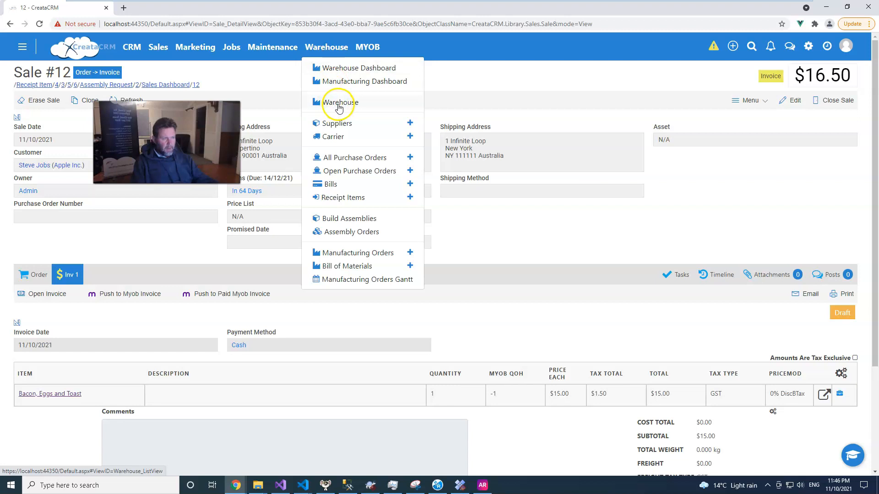
Step: Start a new assembly build for Bacon, Eggs and Toast in the Main warehouse
click(350, 220)
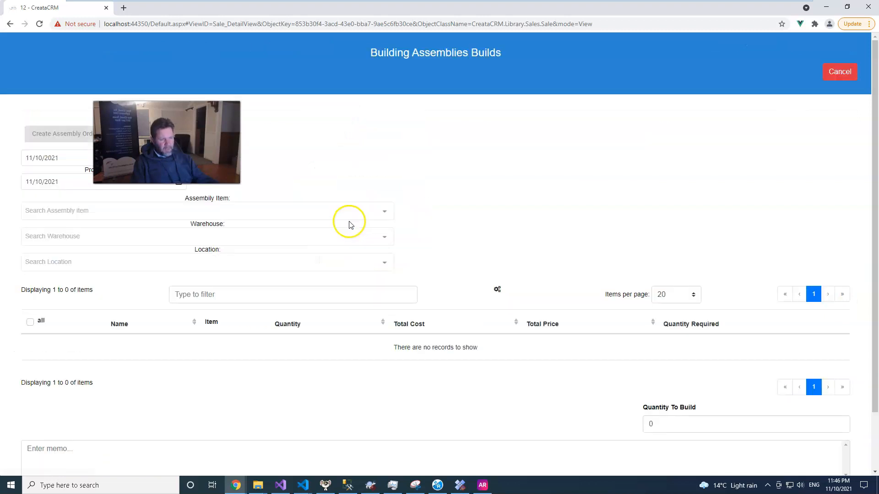
click(86, 210)
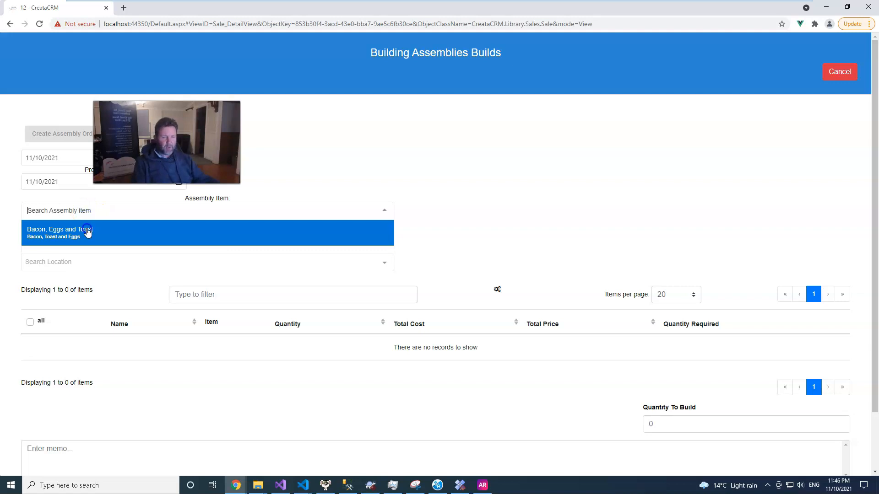
click(88, 233)
click(55, 236)
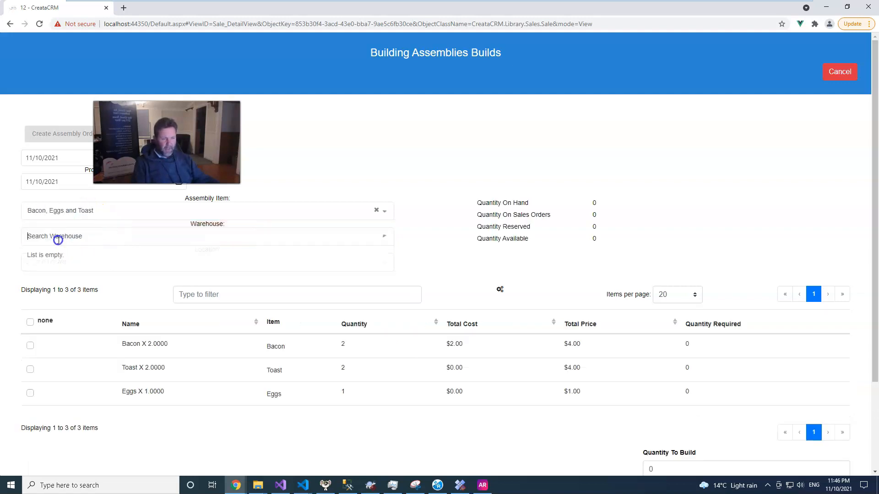
click(54, 254)
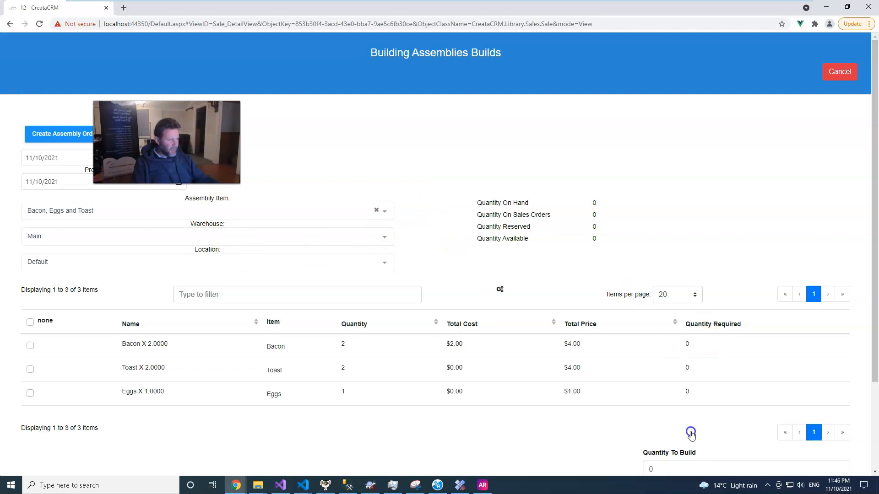
Step: Set the quantity to build to 10 and create the assembly order
drag(661, 466, 636, 465)
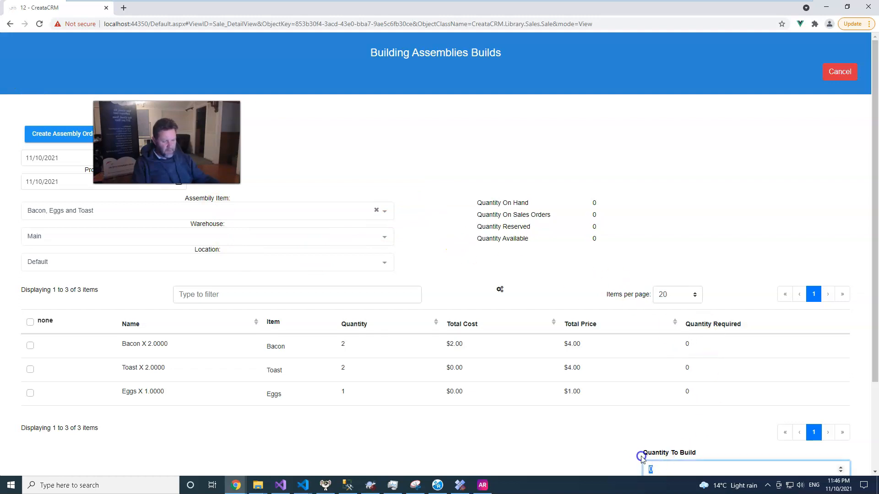
click(698, 419)
scroll(710, 431, down, 2)
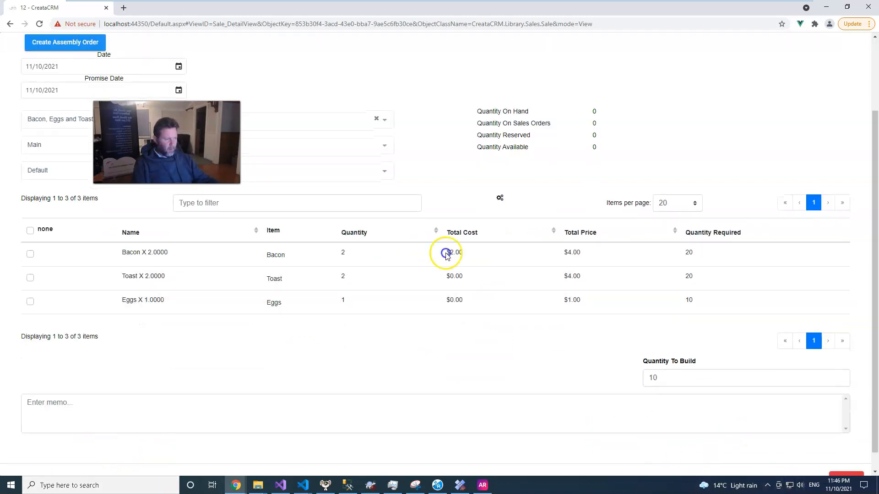
scroll(275, 160, up, 2)
click(77, 137)
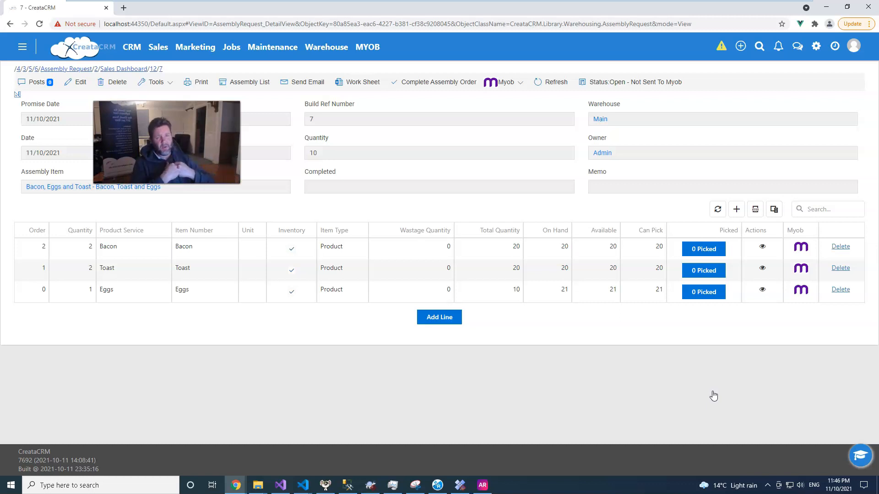
click(819, 406)
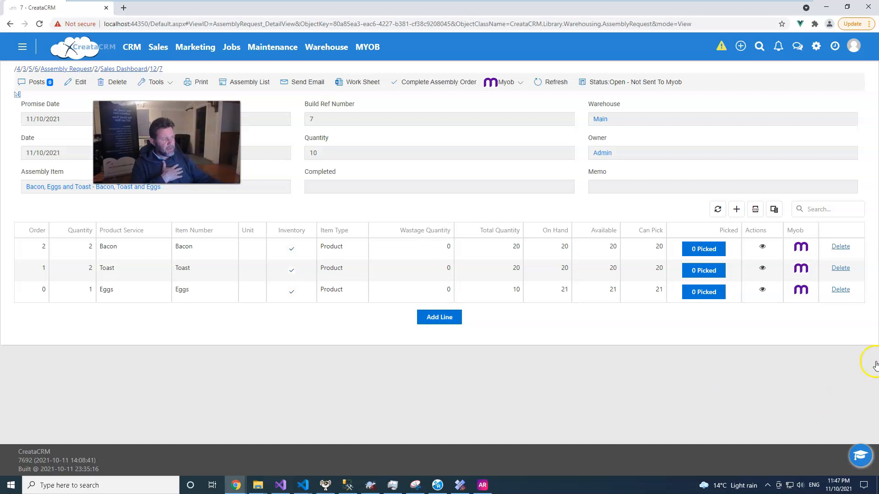
click(801, 250)
click(802, 269)
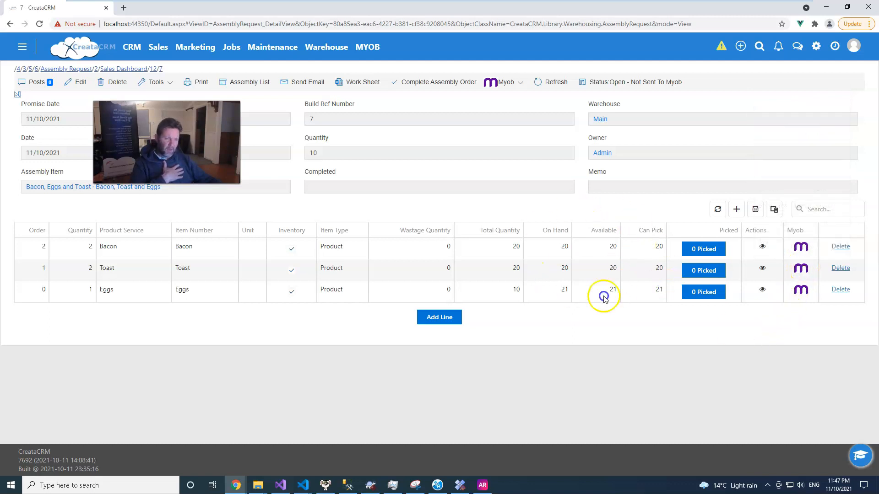
Step: Auto-pick the required stock for the Bacon and Toast lines of the new assembly order
click(703, 249)
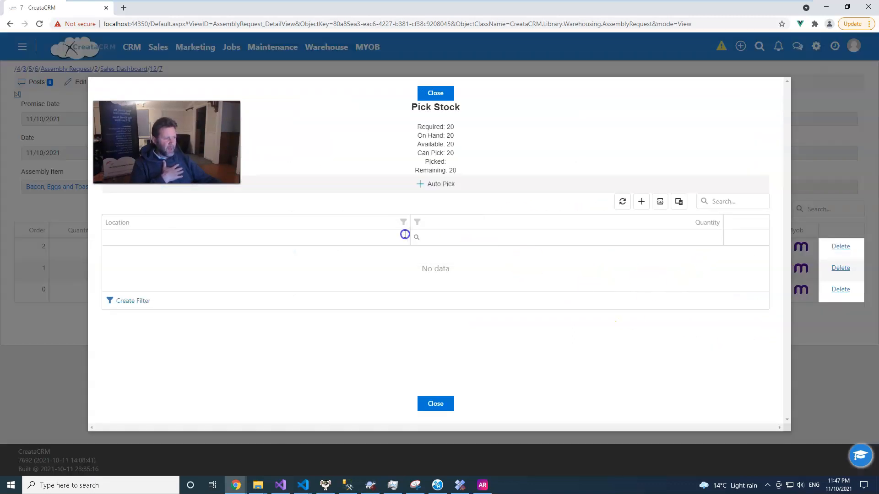
click(434, 194)
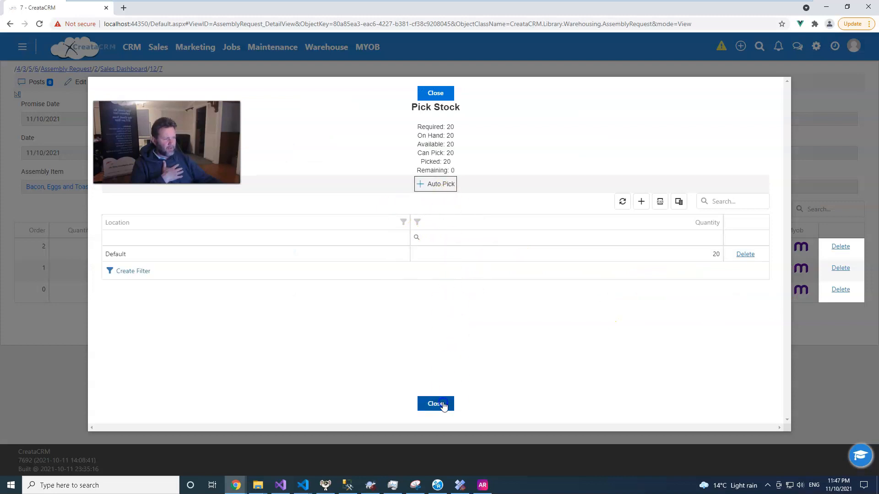
click(435, 403)
click(702, 270)
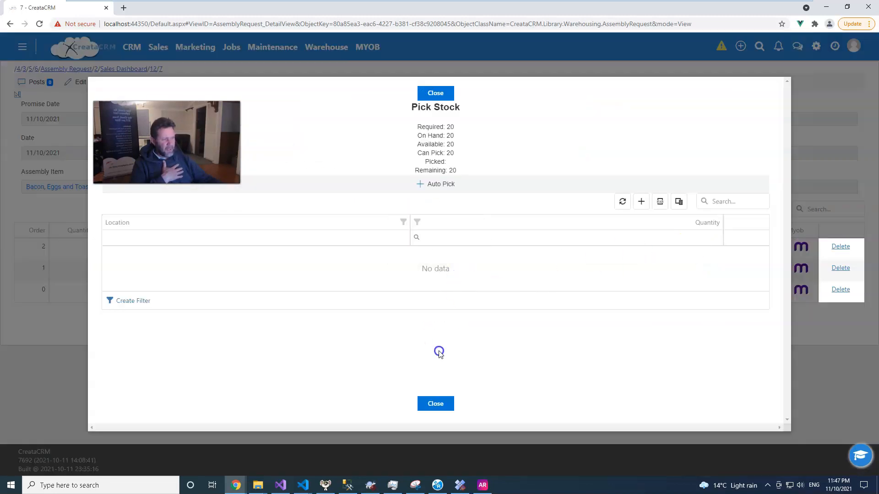
click(439, 184)
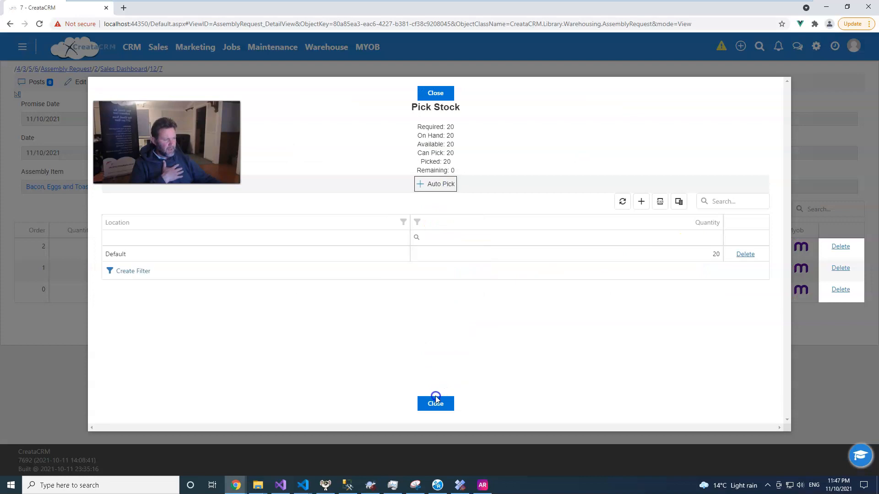
click(435, 402)
click(562, 269)
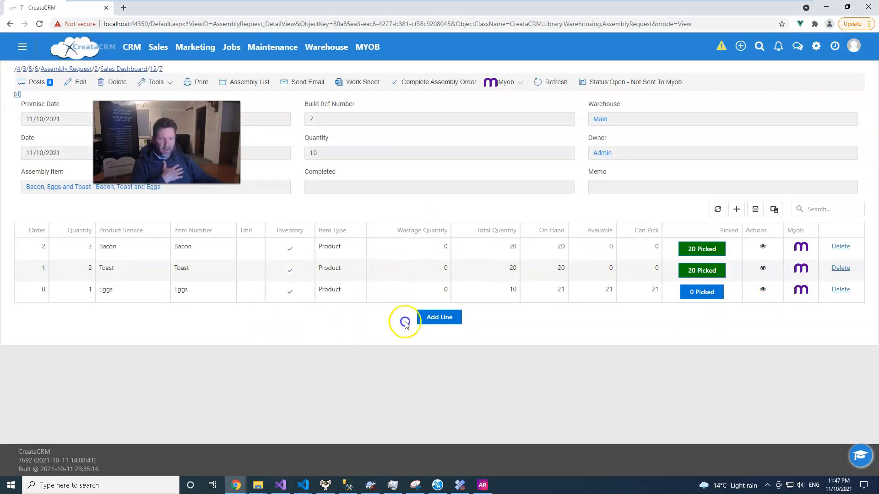
click(116, 294)
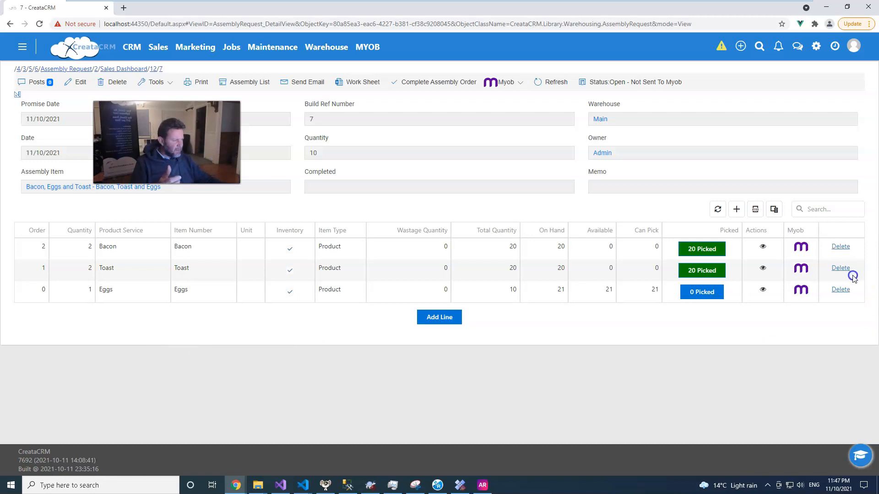
mouse_move(696, 490)
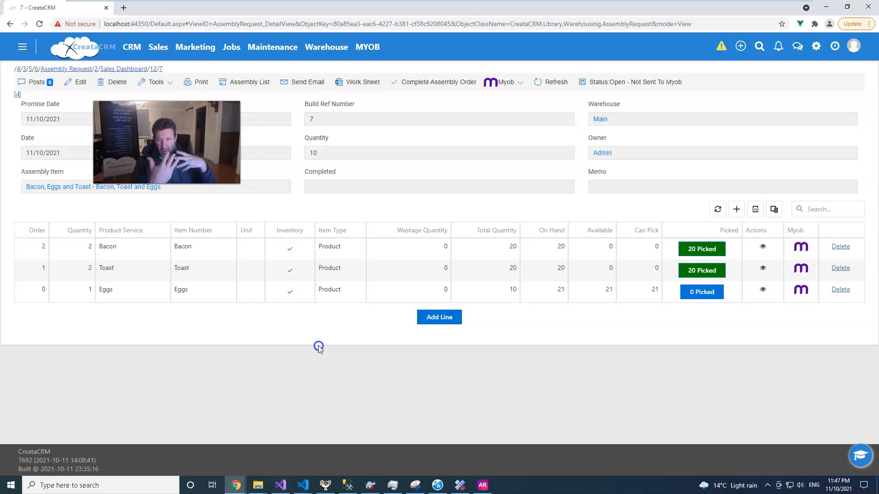
click(359, 329)
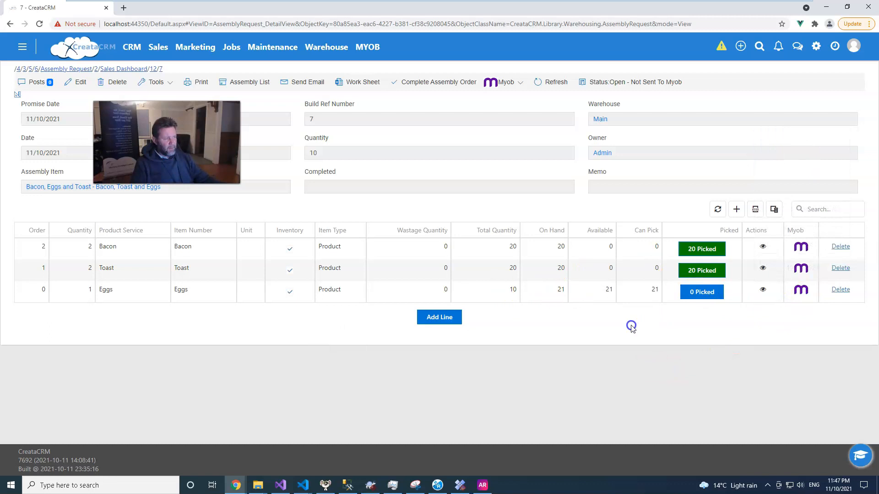
Step: Auto-pick the required stock for the Eggs line of the new assembly order
click(701, 293)
click(437, 185)
click(443, 404)
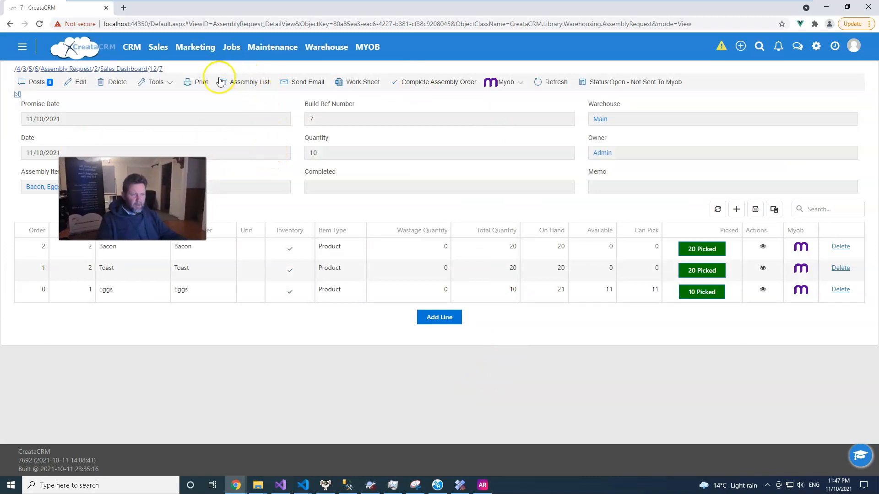
Step: Open the Assembly Request report for the picked assembly order, then close it and the report chooser
click(202, 86)
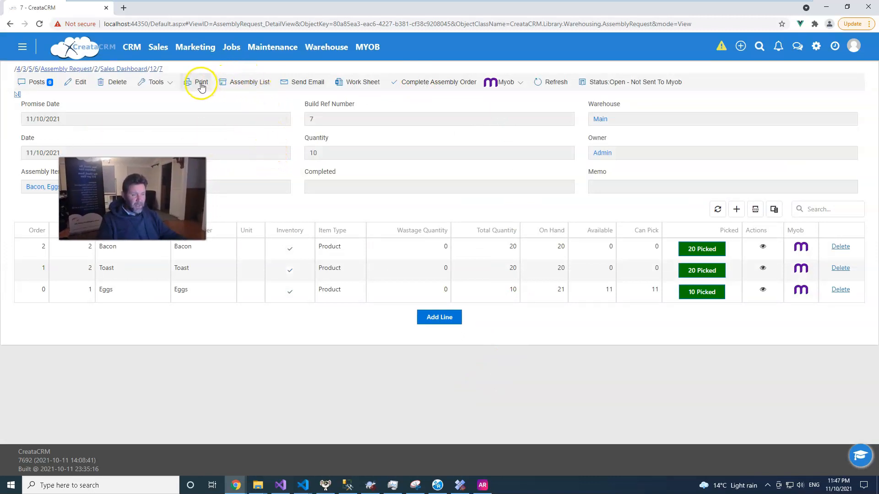
click(421, 246)
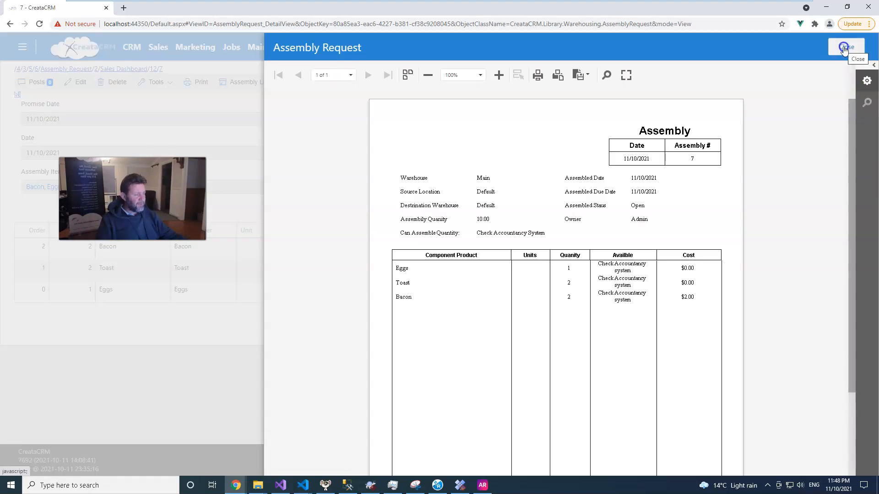
click(844, 48)
click(467, 226)
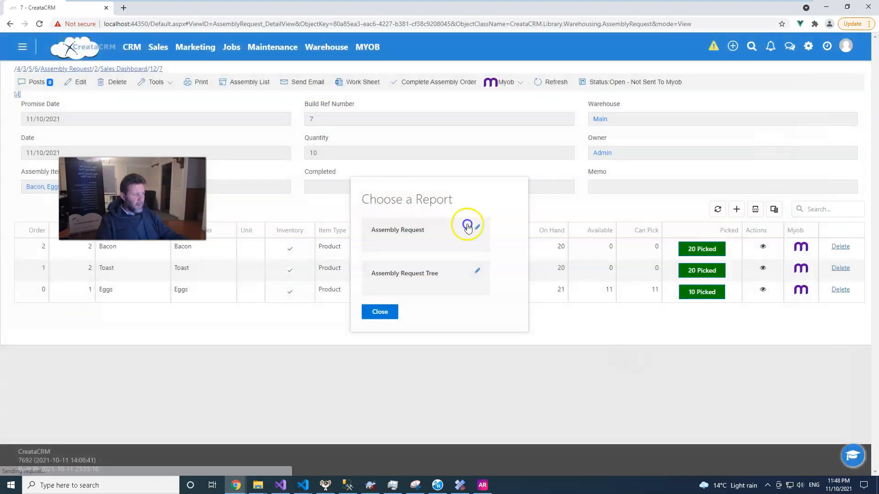
click(371, 310)
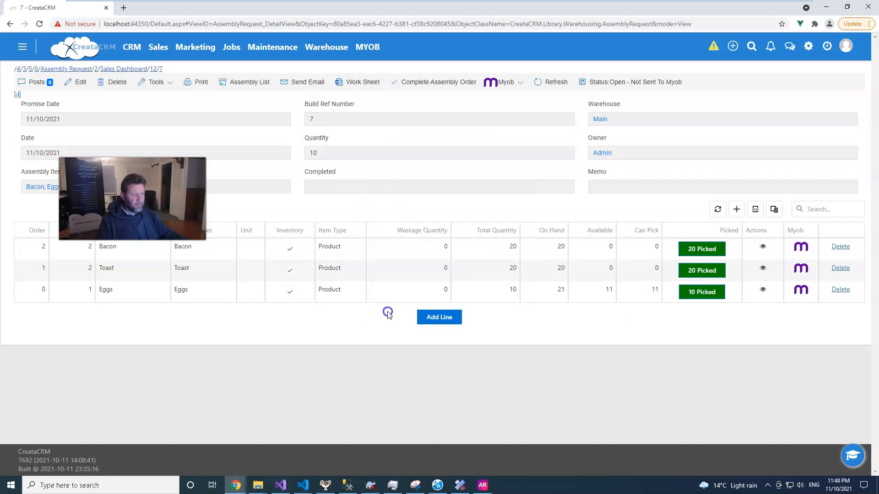
Step: Complete the assembly order for the 10 builds and open the list of all assembly orders
click(428, 85)
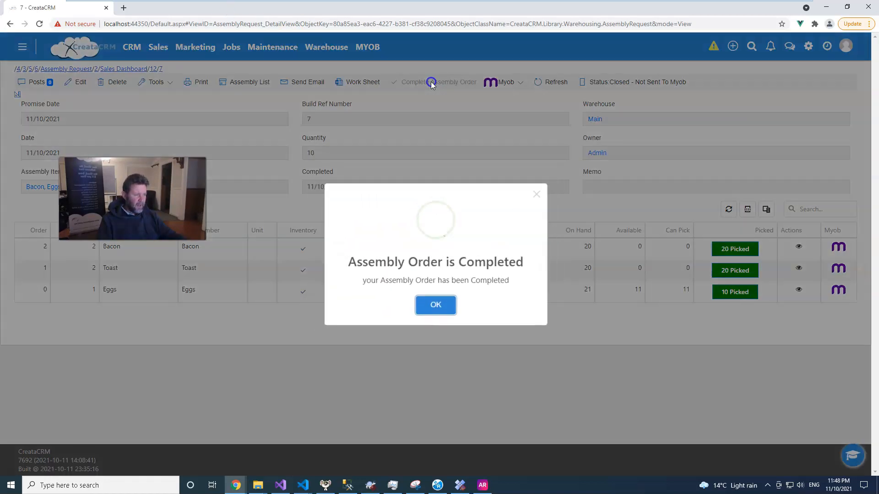
click(434, 308)
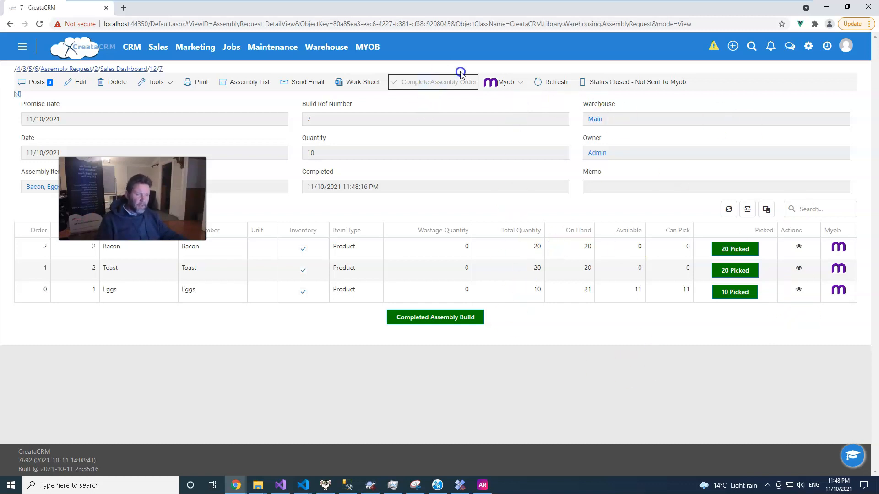
click(367, 47)
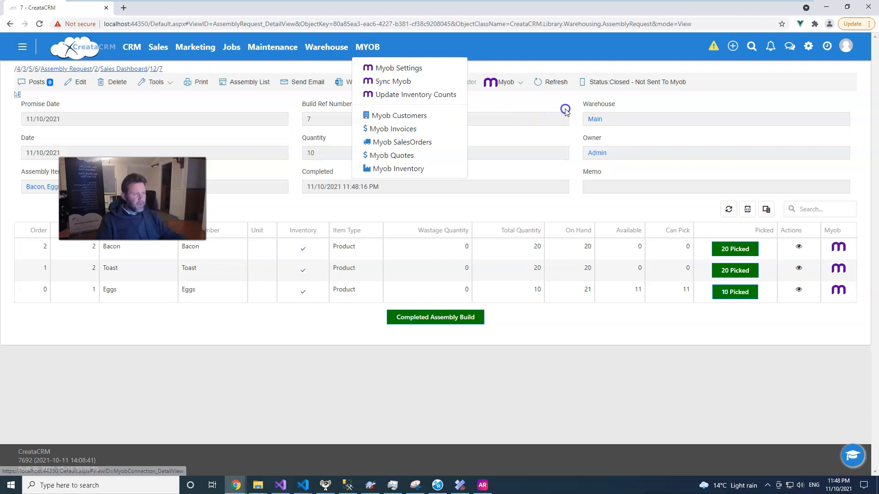
mouse_move(333, 45)
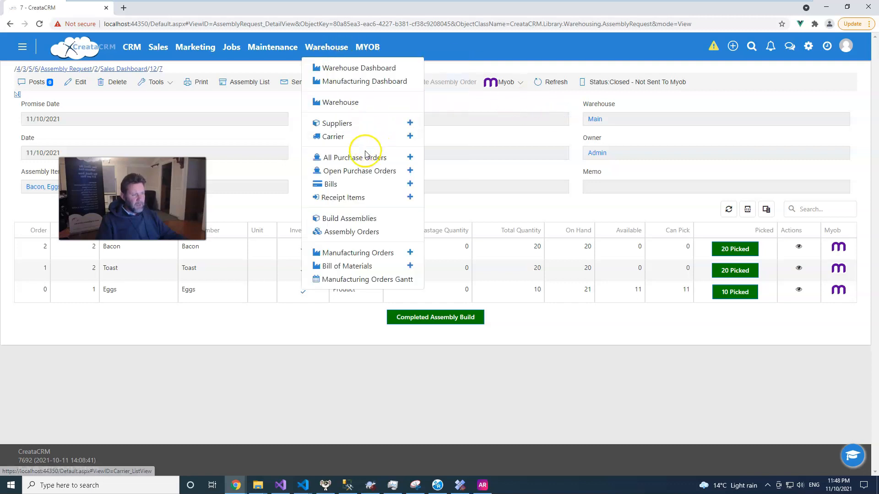
click(346, 233)
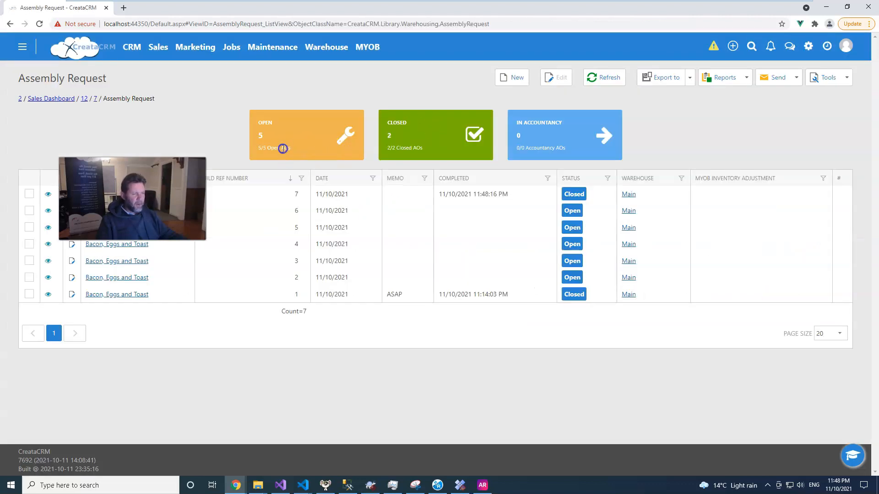